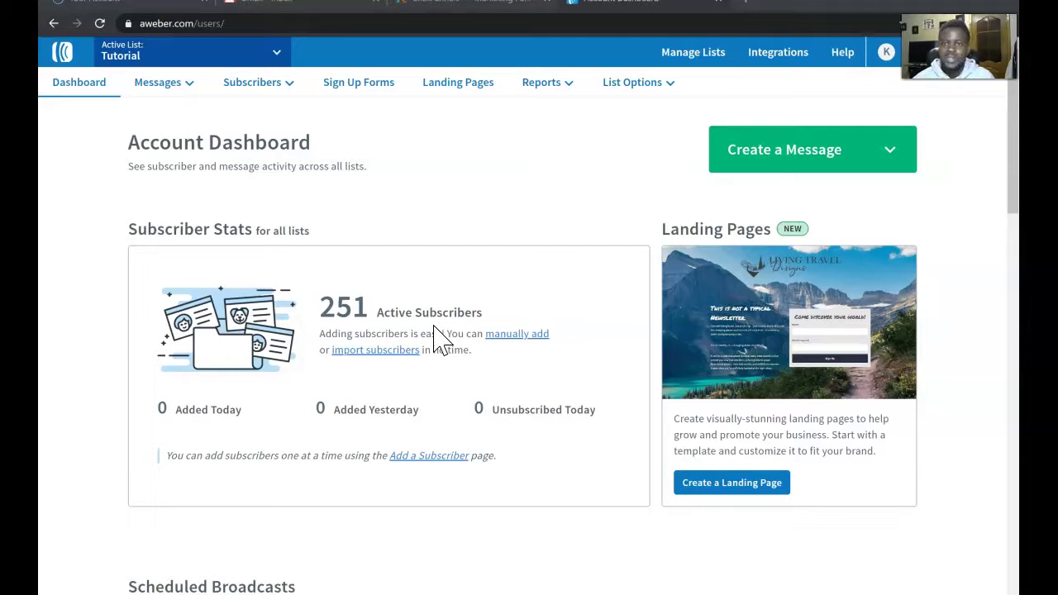
pyautogui.click(526, 245)
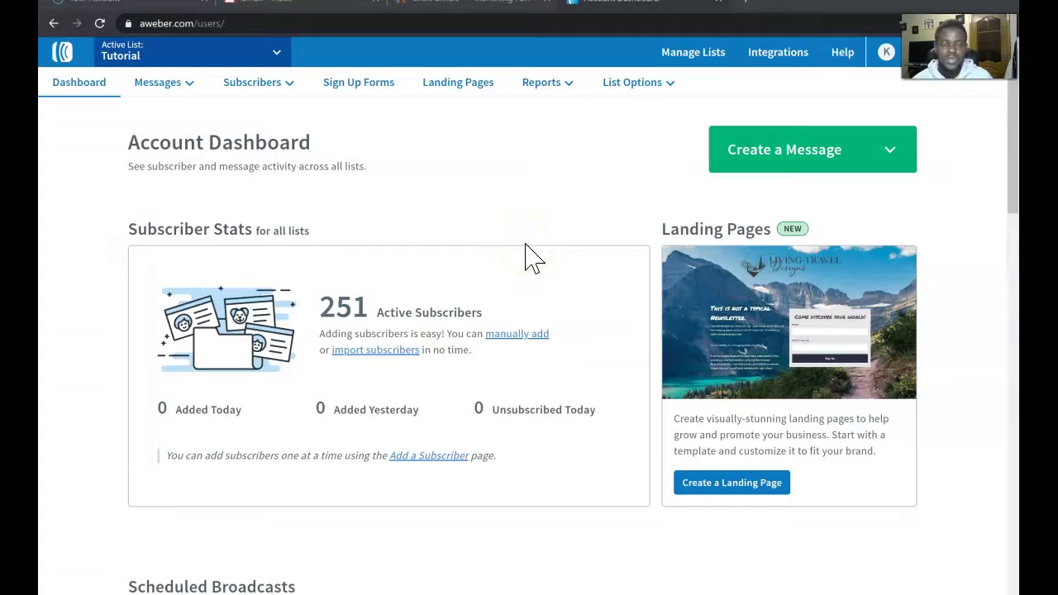
pyautogui.click(424, 187)
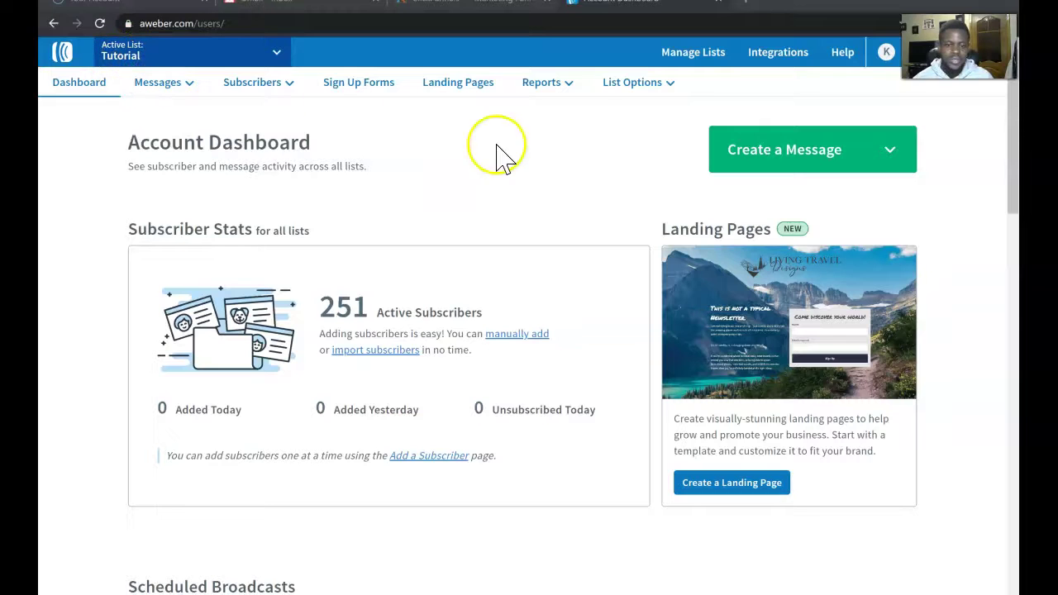
pyautogui.moveTo(160, 94)
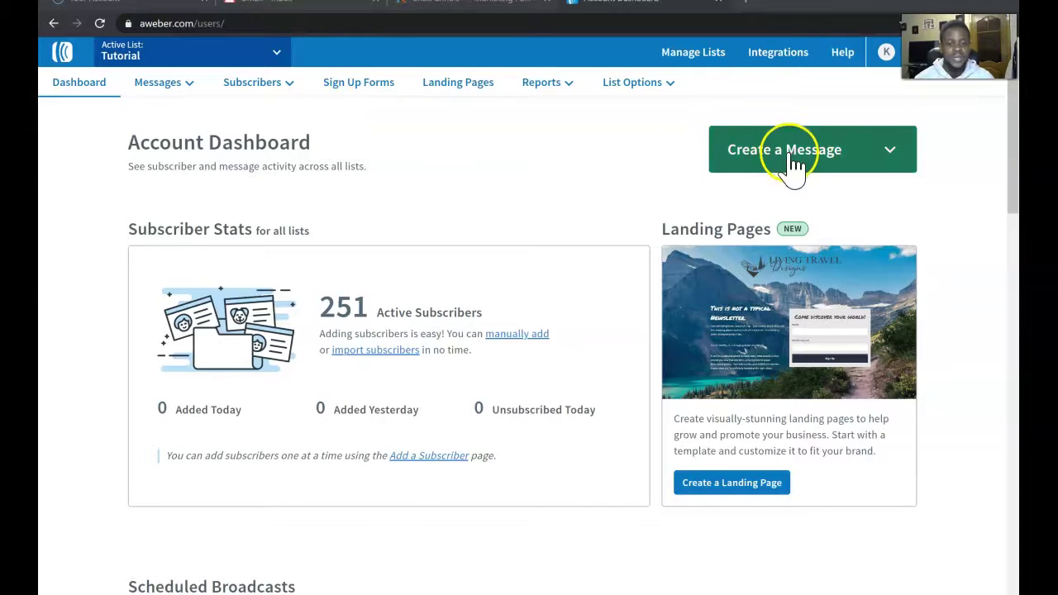
# Start a new sign up form for the Tutorial list.
pyautogui.click(351, 86)
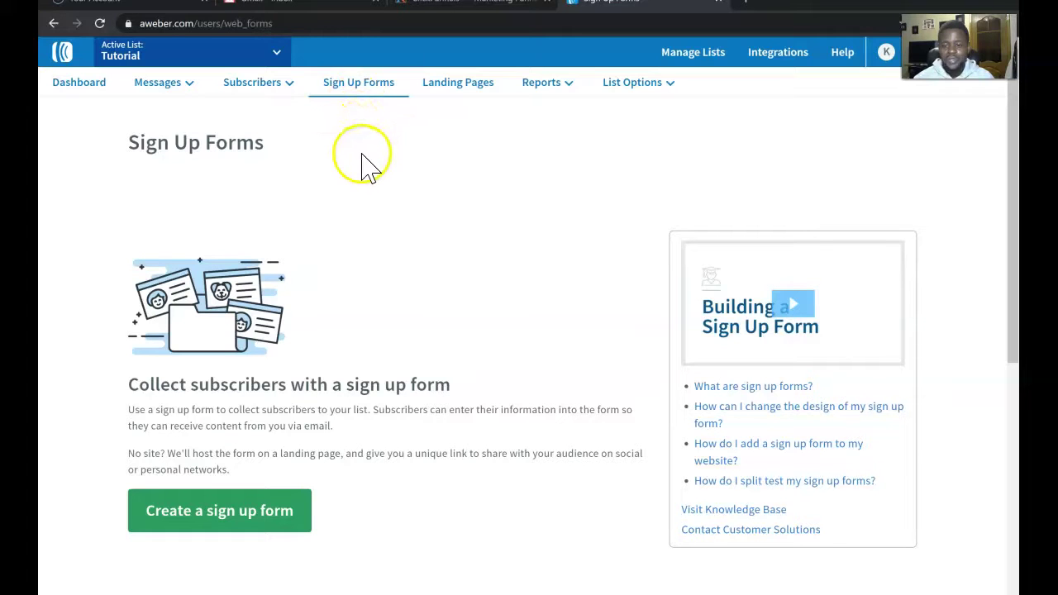
pyautogui.click(240, 534)
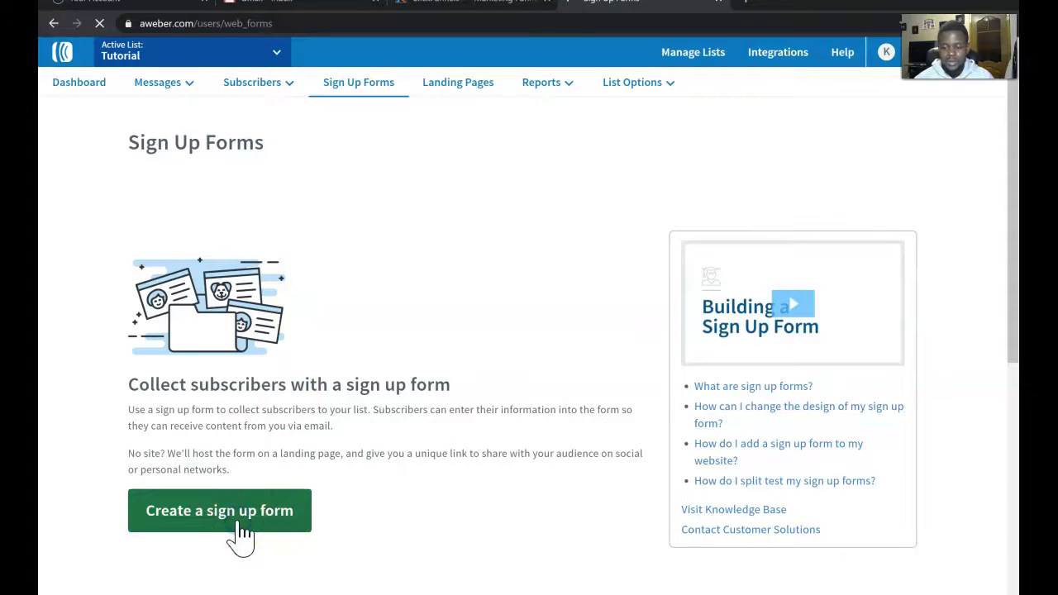
# Look through the new form templates, including Sale, Bright, Diagonal and Simple, and close the template preview without loading one.
pyautogui.moveTo(1013, 192)
pyautogui.mouseDown()
pyautogui.moveTo(1017, 285)
pyautogui.moveTo(1015, 202)
pyautogui.mouseUp()
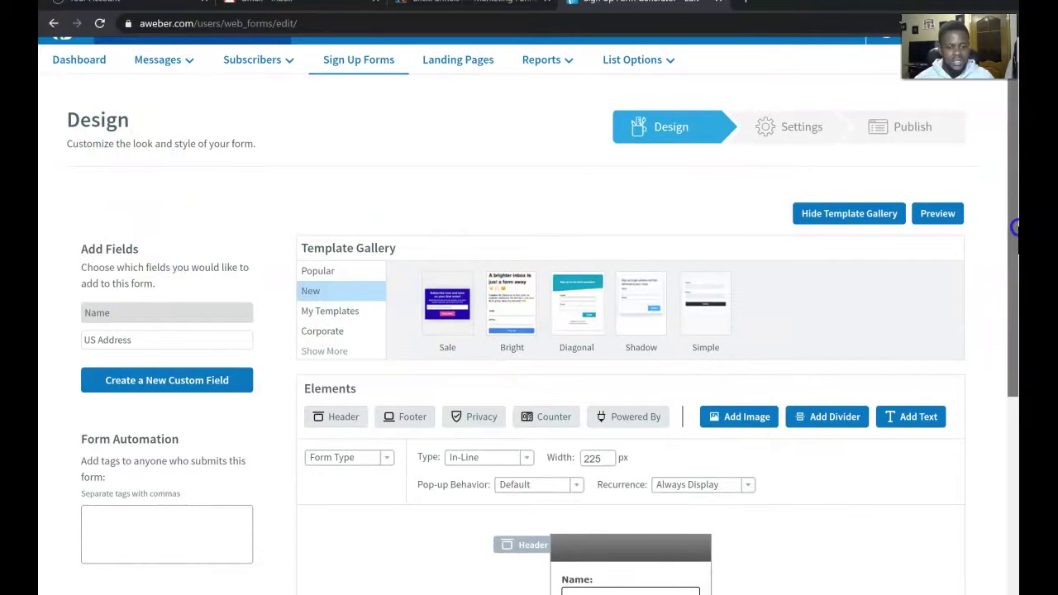
pyautogui.scroll(-2, 1015, 228)
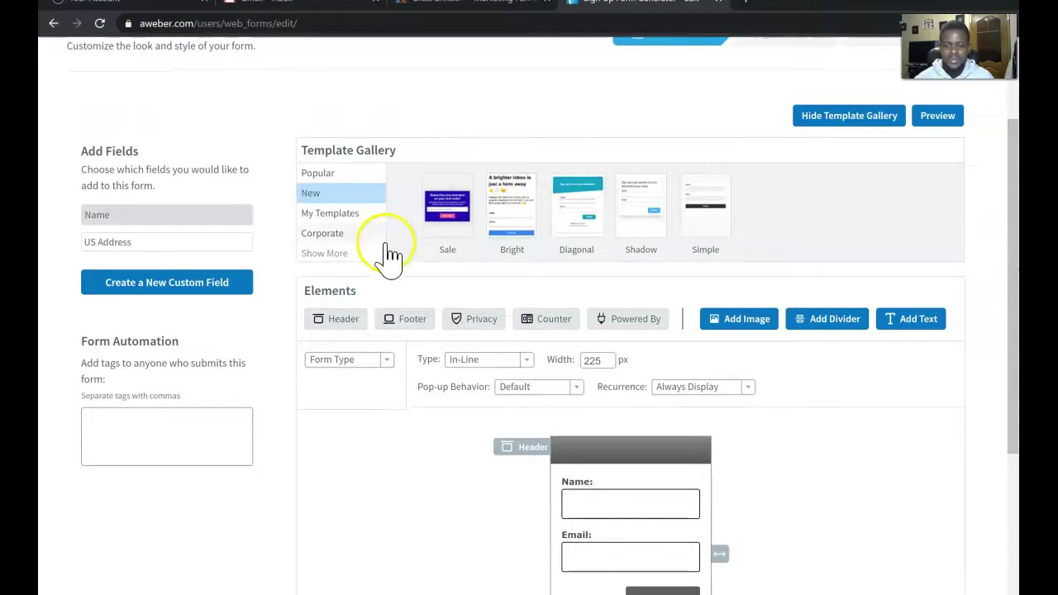
pyautogui.click(445, 235)
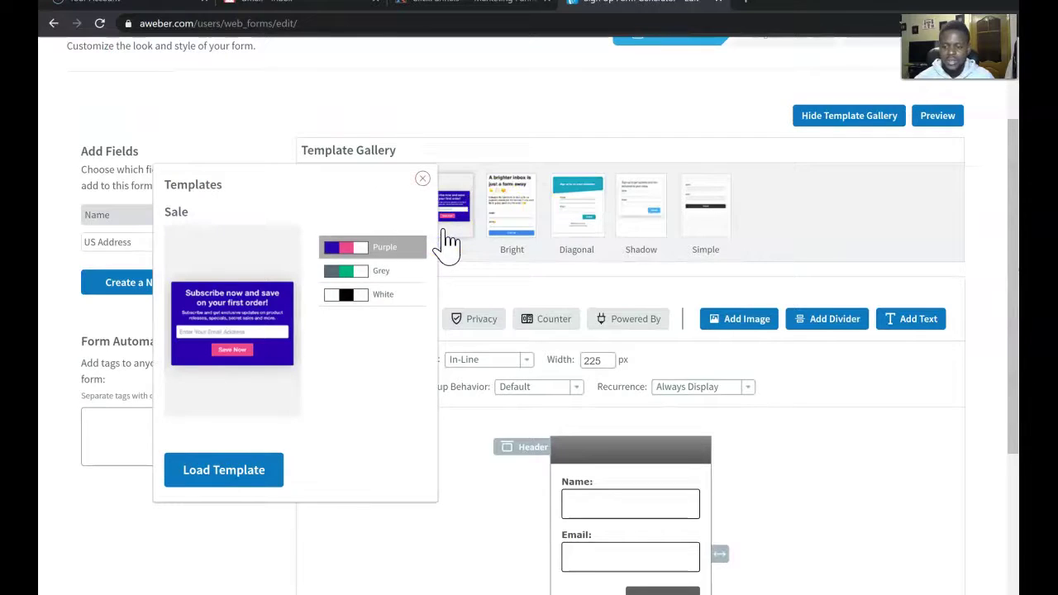
pyautogui.click(505, 224)
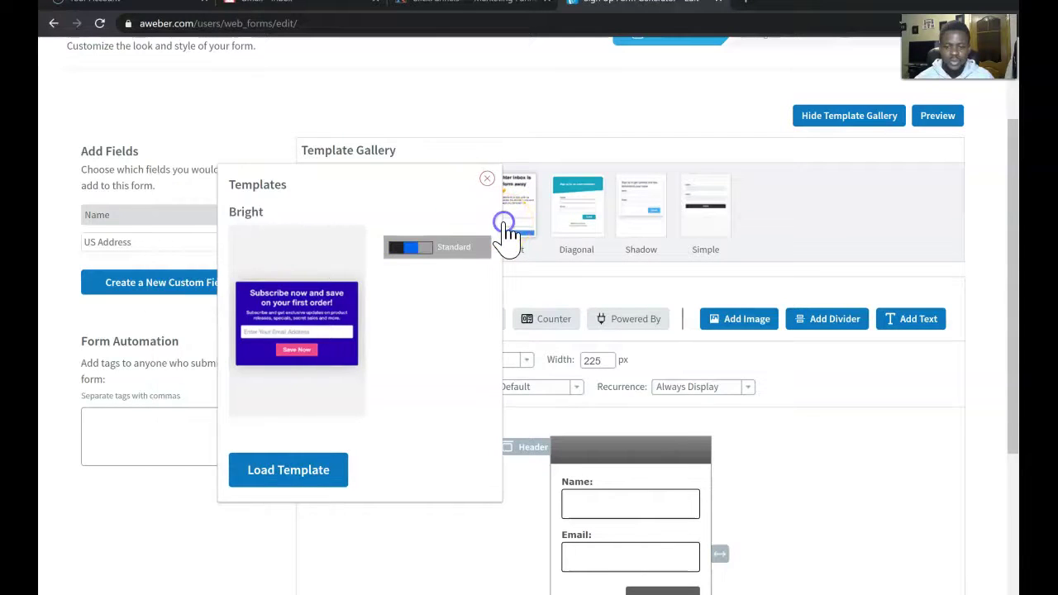
pyautogui.click(588, 217)
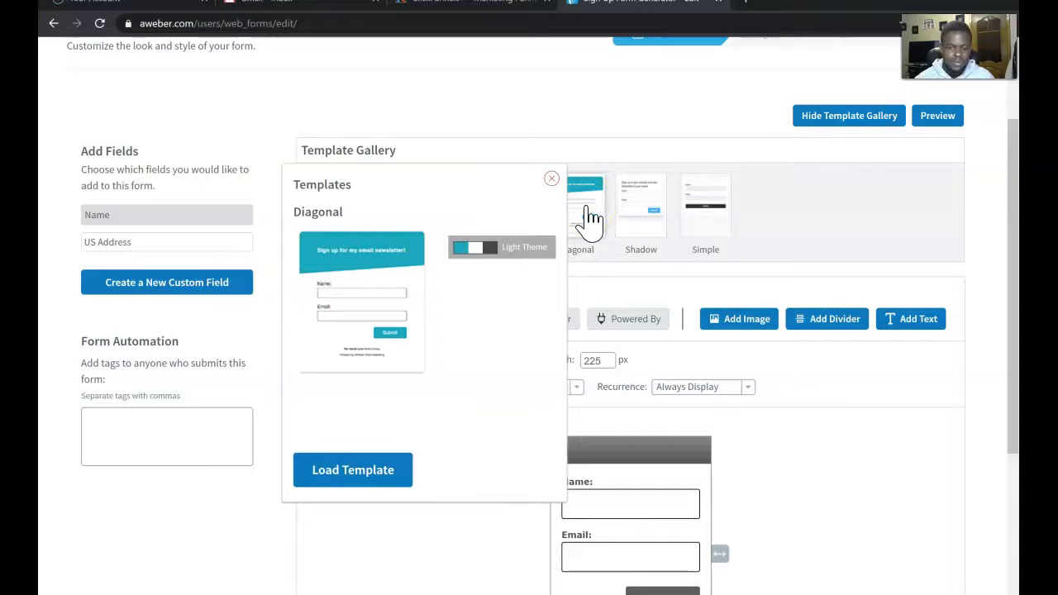
pyautogui.click(649, 219)
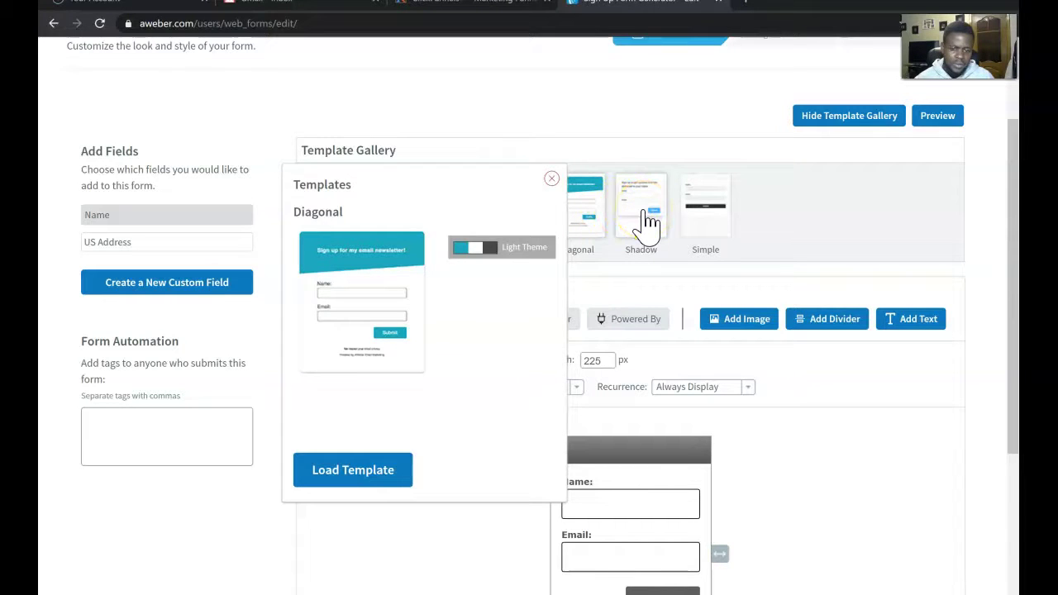
pyautogui.click(647, 215)
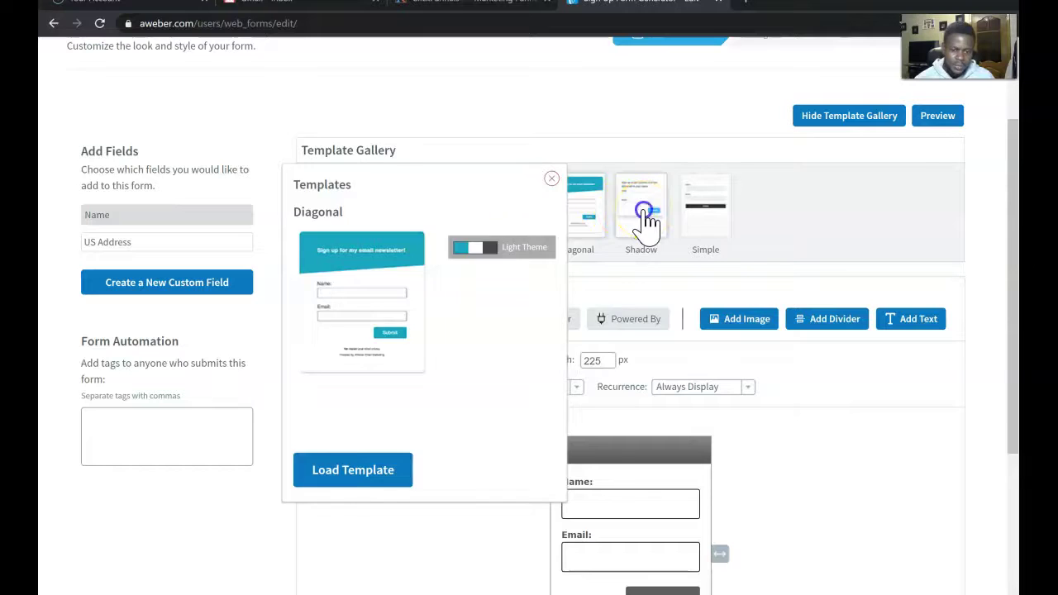
pyautogui.click(692, 213)
pyautogui.click(863, 189)
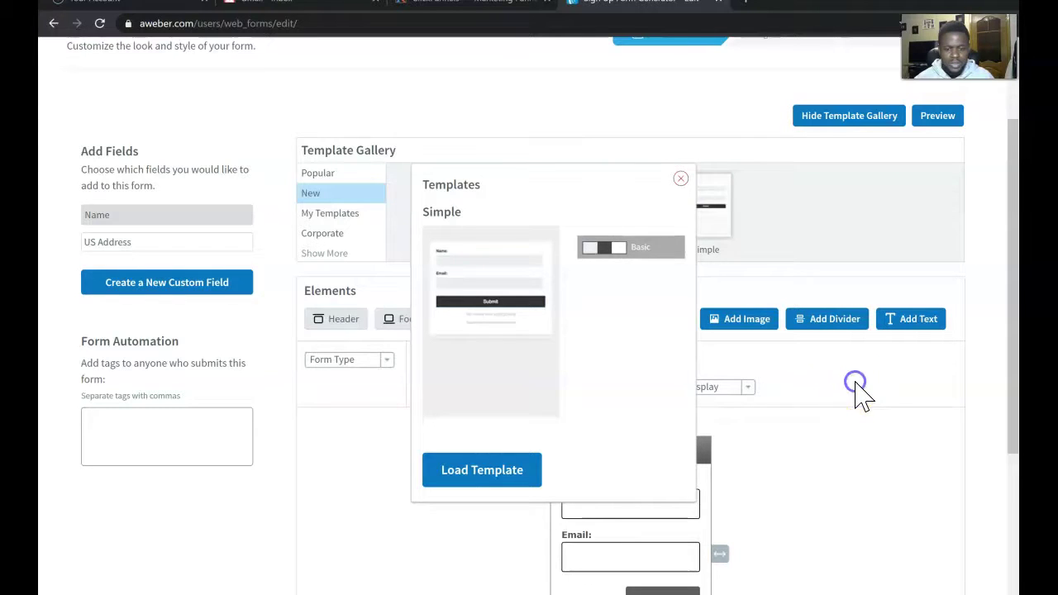
pyautogui.click(680, 181)
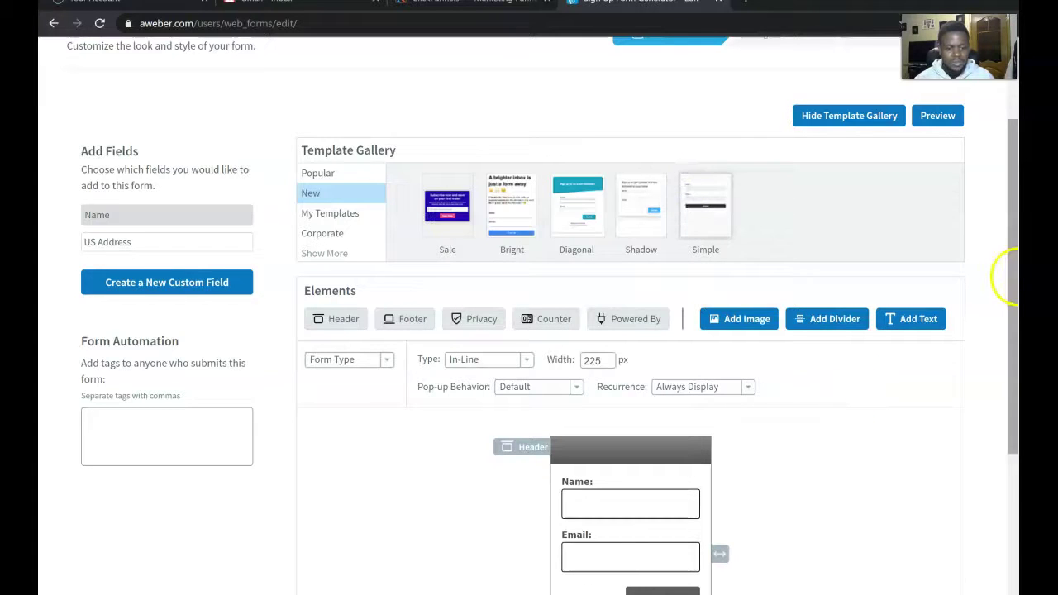
# Review the form's default layout, its Name and Email fields, and the available design elements and template options.
pyautogui.moveTo(1014, 286); pyautogui.dragTo(1015, 346)
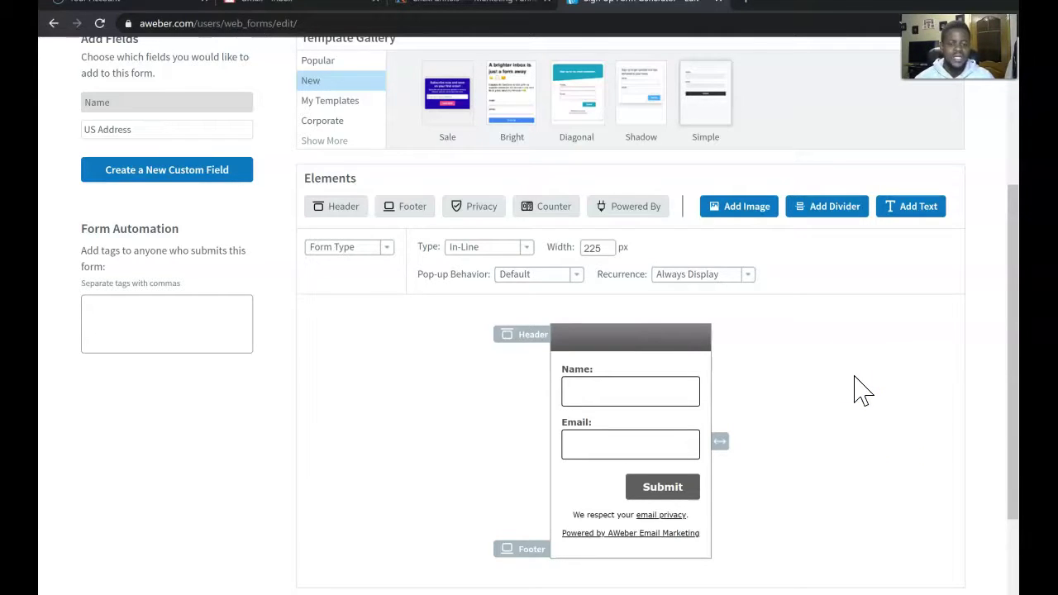
pyautogui.moveTo(640, 399)
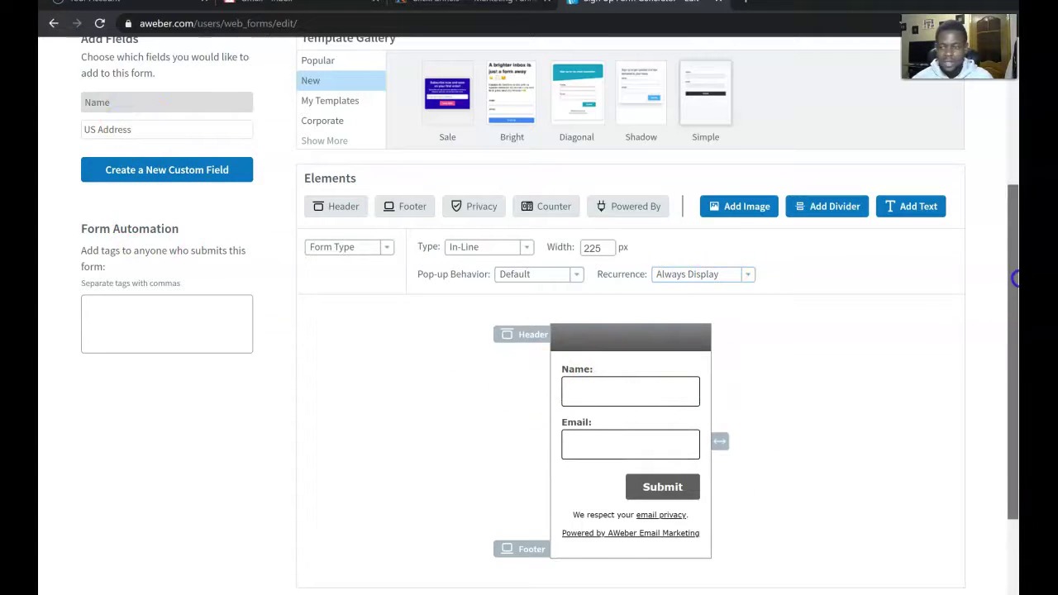
pyautogui.moveTo(1015, 279); pyautogui.dragTo(1012, 207)
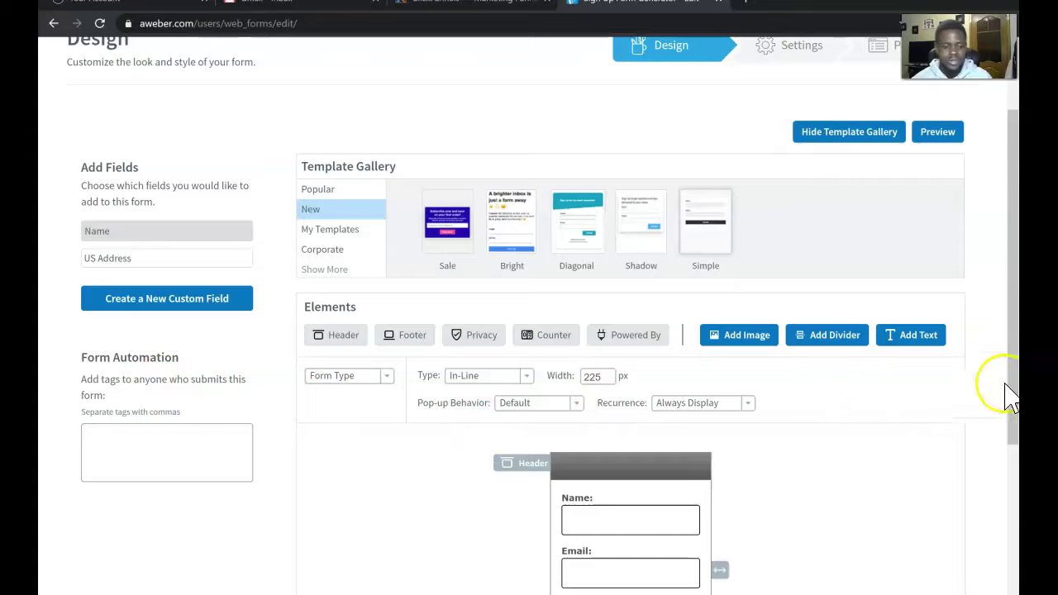
pyautogui.scroll(-1, 1006, 388)
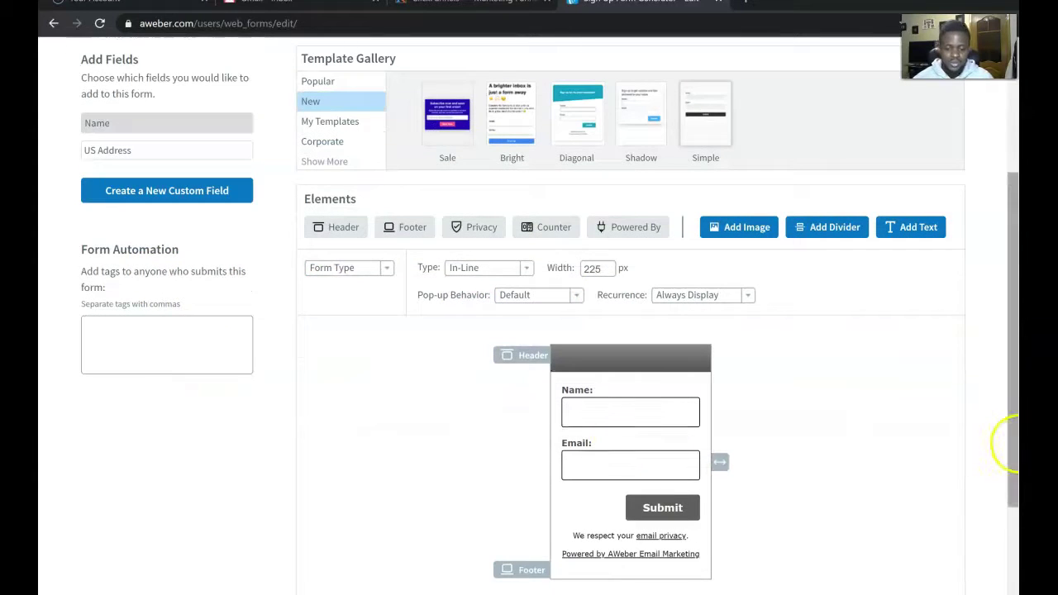
pyautogui.scroll(-1, 1013, 446)
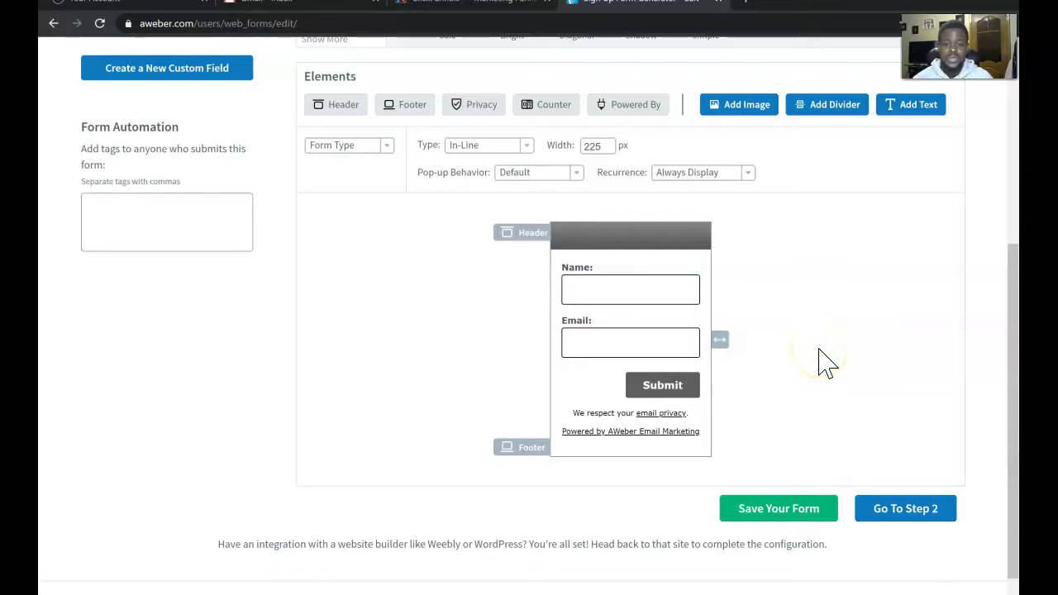
pyautogui.moveTo(1008, 247); pyautogui.dragTo(1014, 165)
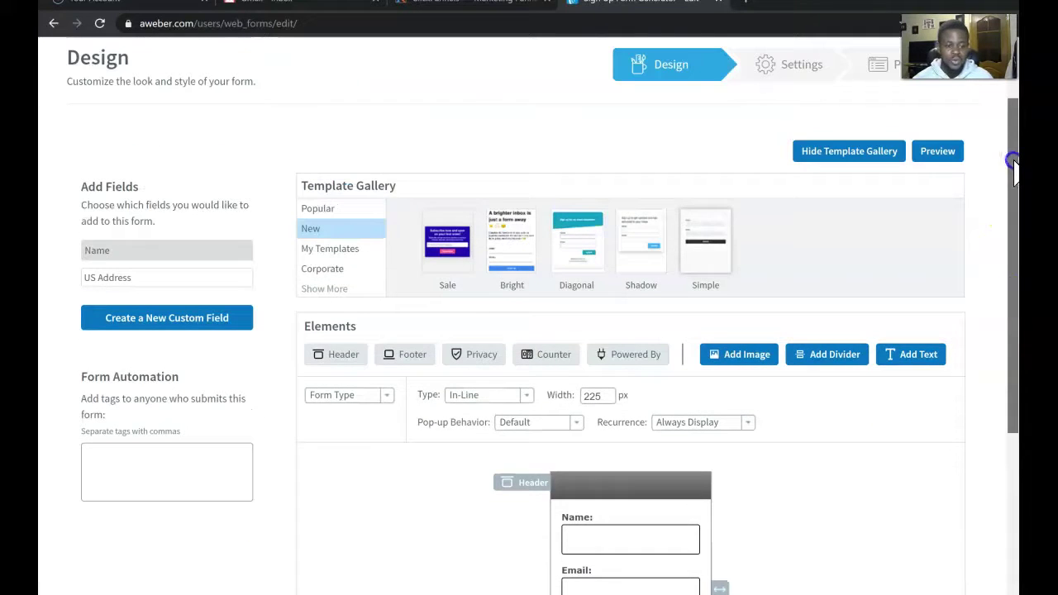
pyautogui.moveTo(1017, 345); pyautogui.dragTo(1019, 457)
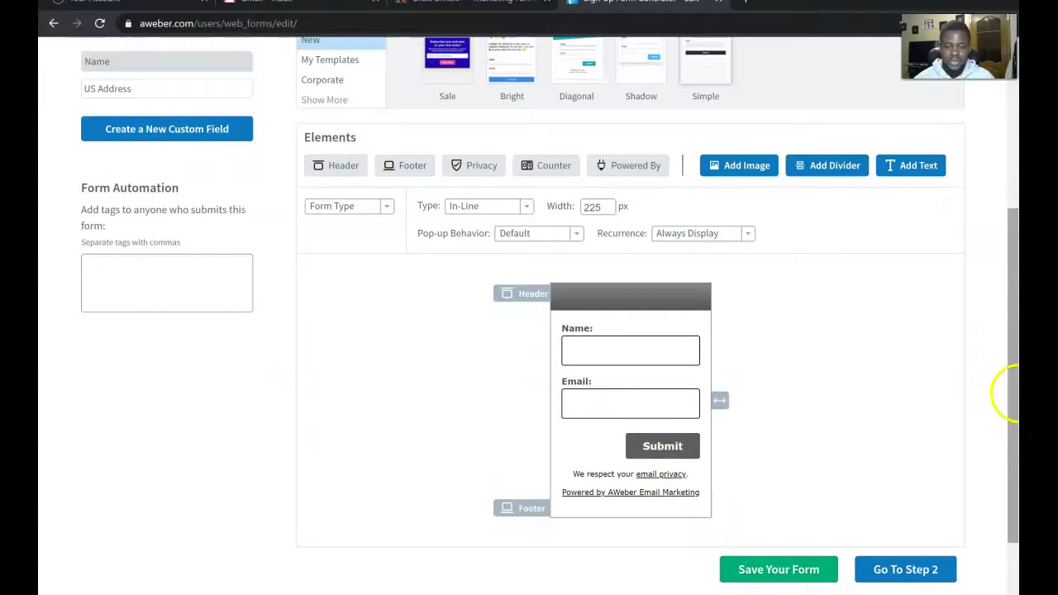
# Save the sign up form with its default design and continue to the form's settings.
pyautogui.moveTo(1003, 378); pyautogui.dragTo(1011, 416)
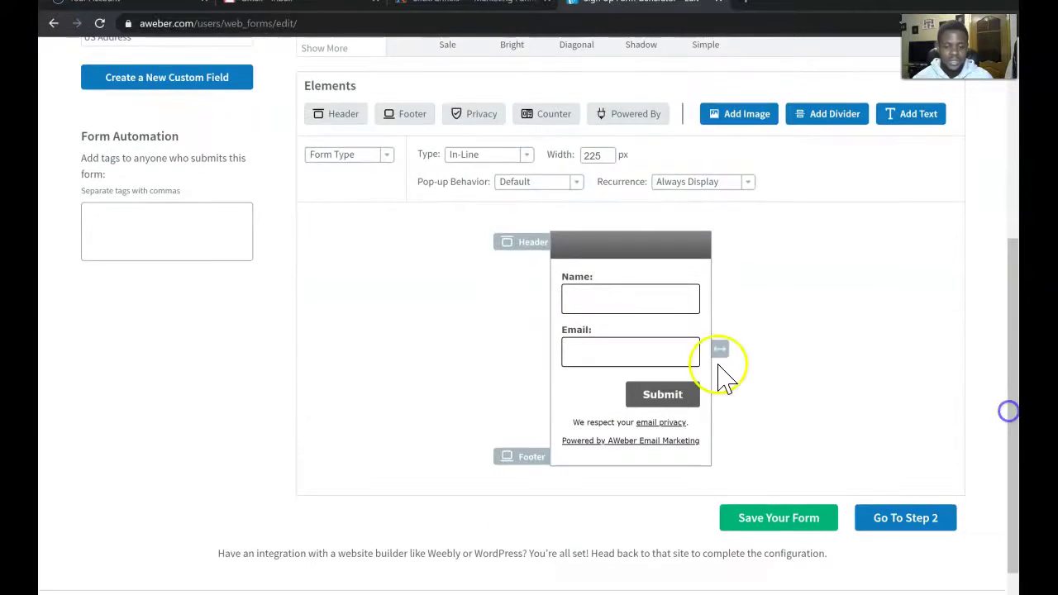
pyautogui.click(787, 520)
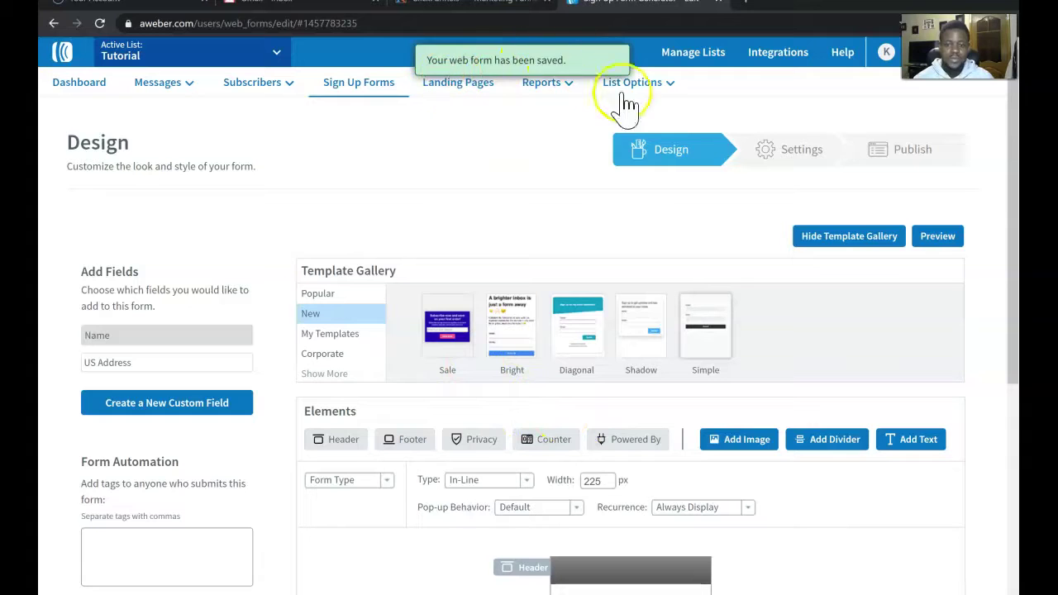
pyautogui.moveTo(1015, 171); pyautogui.dragTo(1003, 442)
pyautogui.click(913, 562)
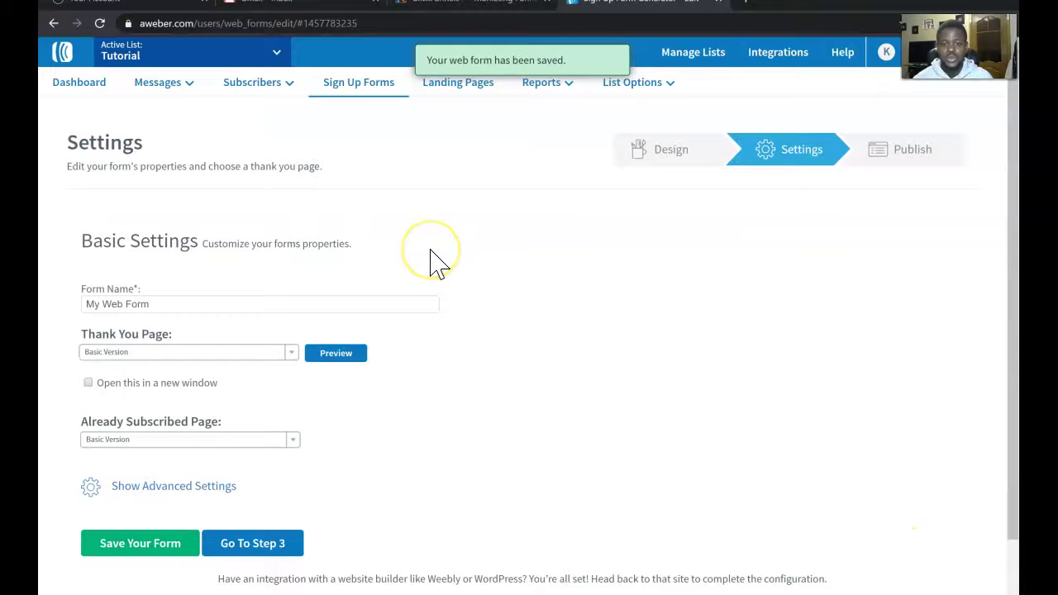
# Rename the sign up form as Tutorial.
pyautogui.click(199, 302)
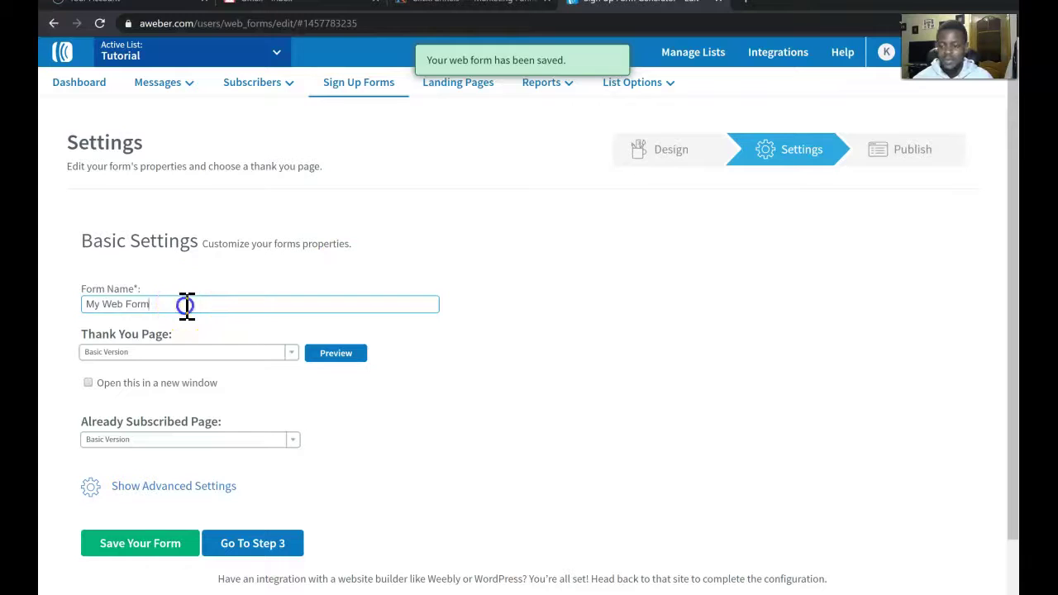
pyautogui.press('BackSpace')
pyautogui.press('BackSpace')
pyautogui.press('BackSpace')
pyautogui.press('BackSpace')
pyautogui.press('BackSpace')
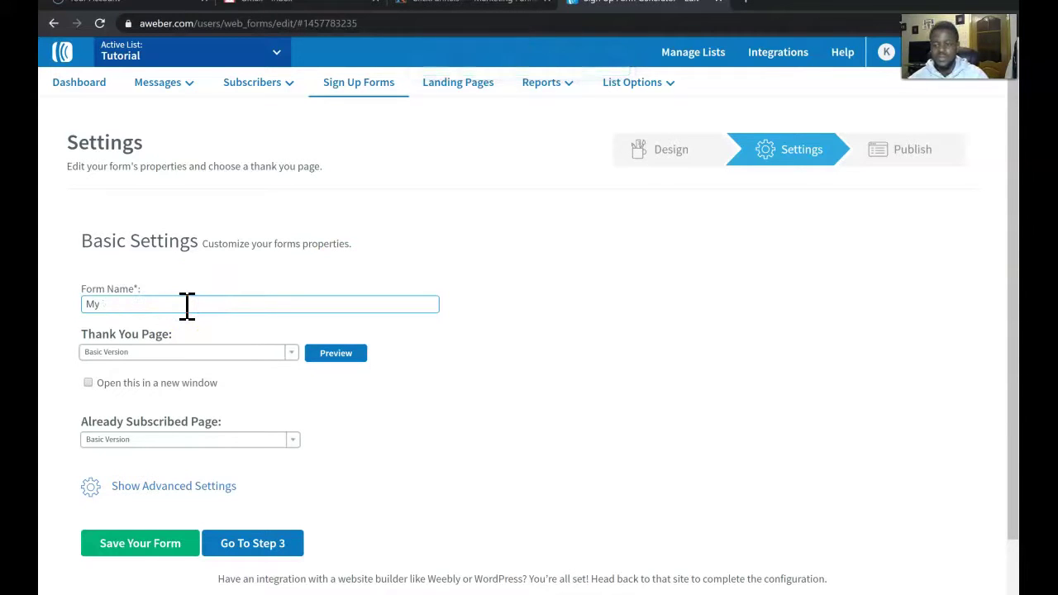
pyautogui.press('BackSpace')
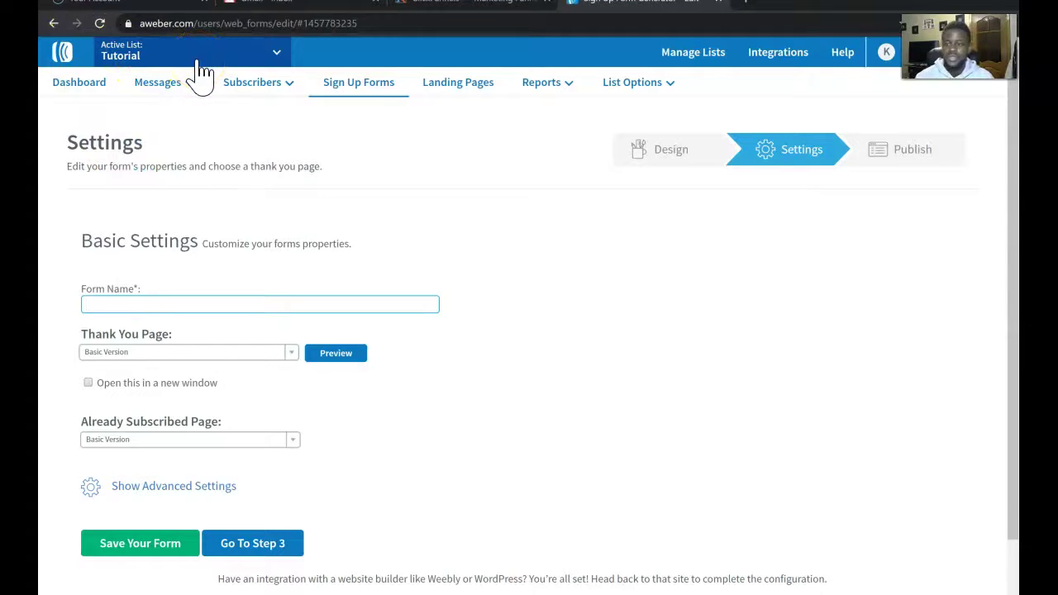
pyautogui.click(149, 305)
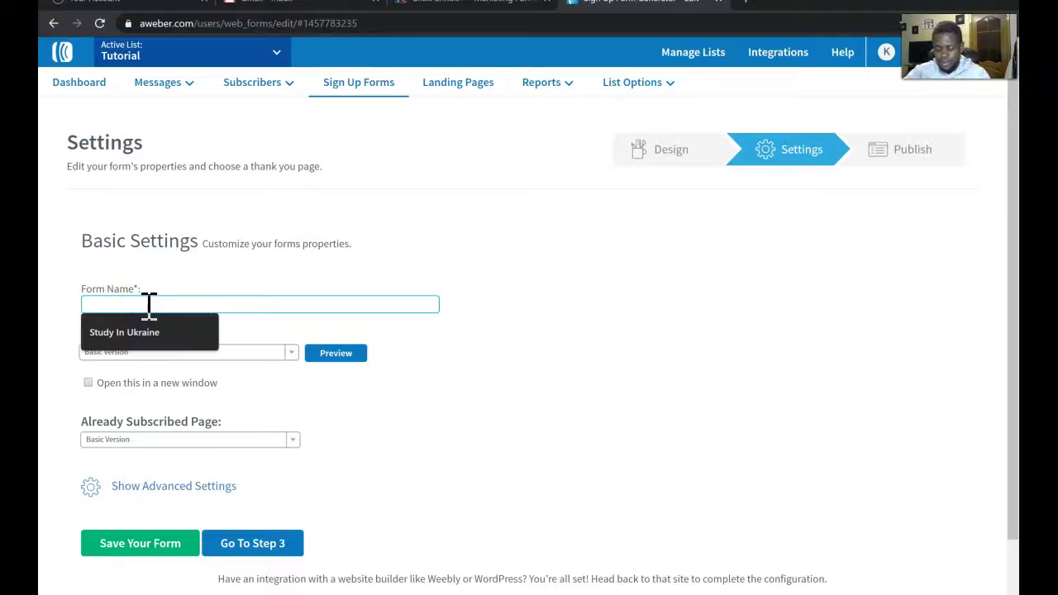
pyautogui.write('Tutorial')
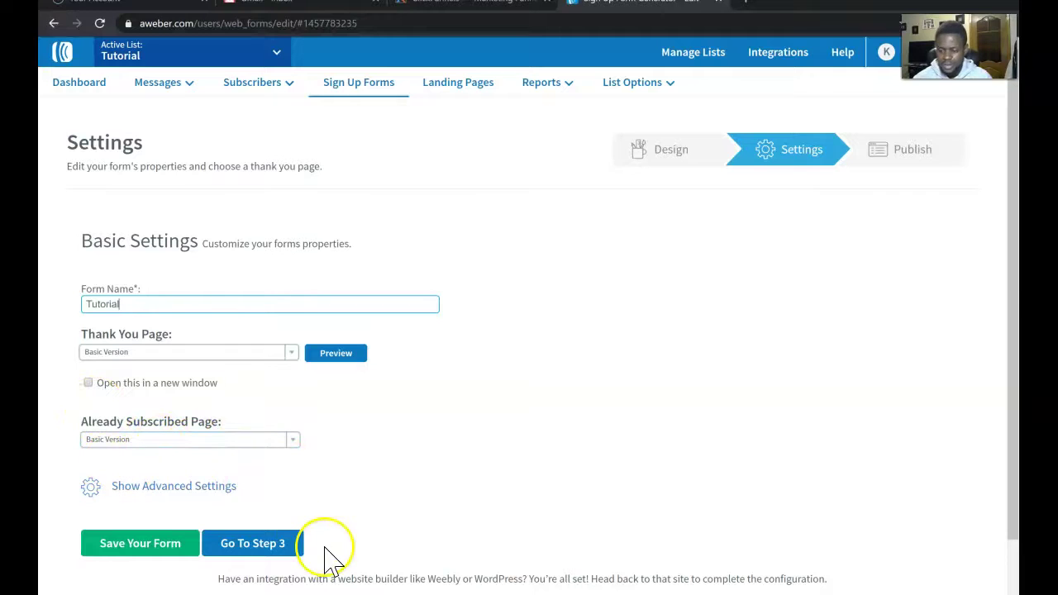
# Save the form's settings and continue to the publishing options.
pyautogui.click(168, 543)
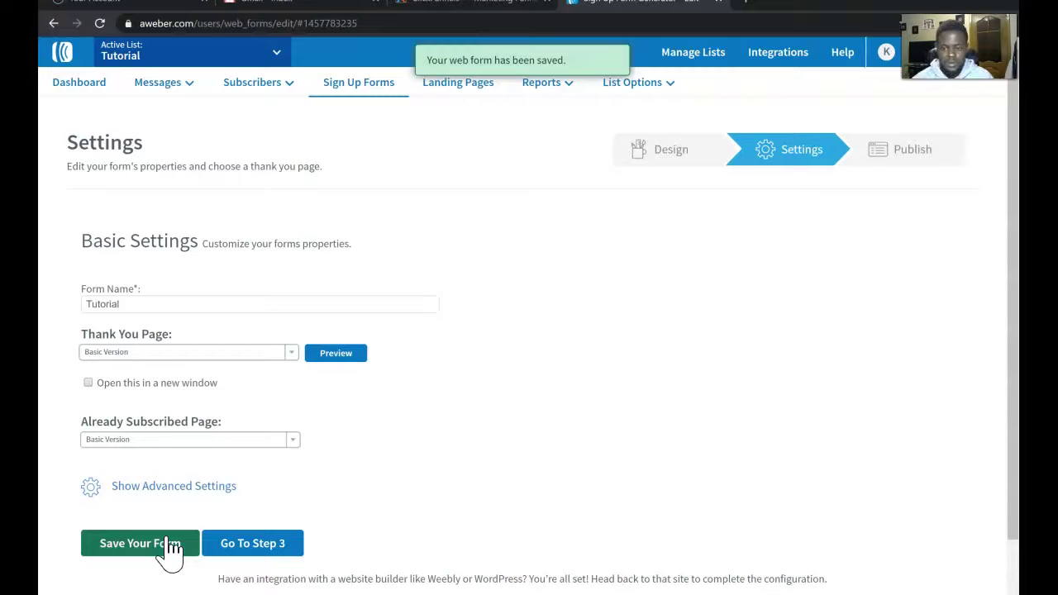
pyautogui.click(281, 546)
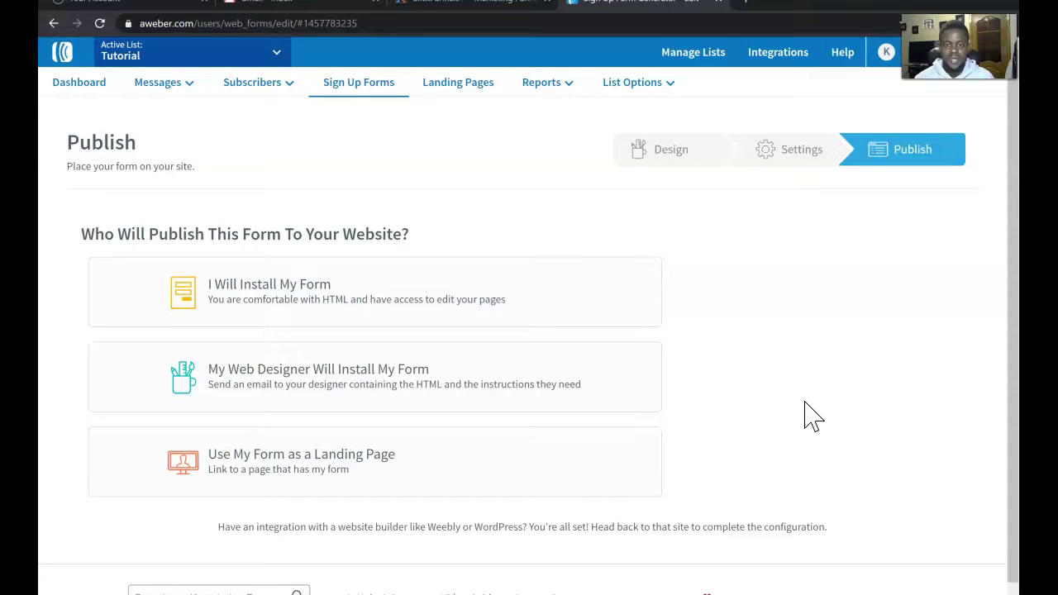
pyautogui.click(721, 324)
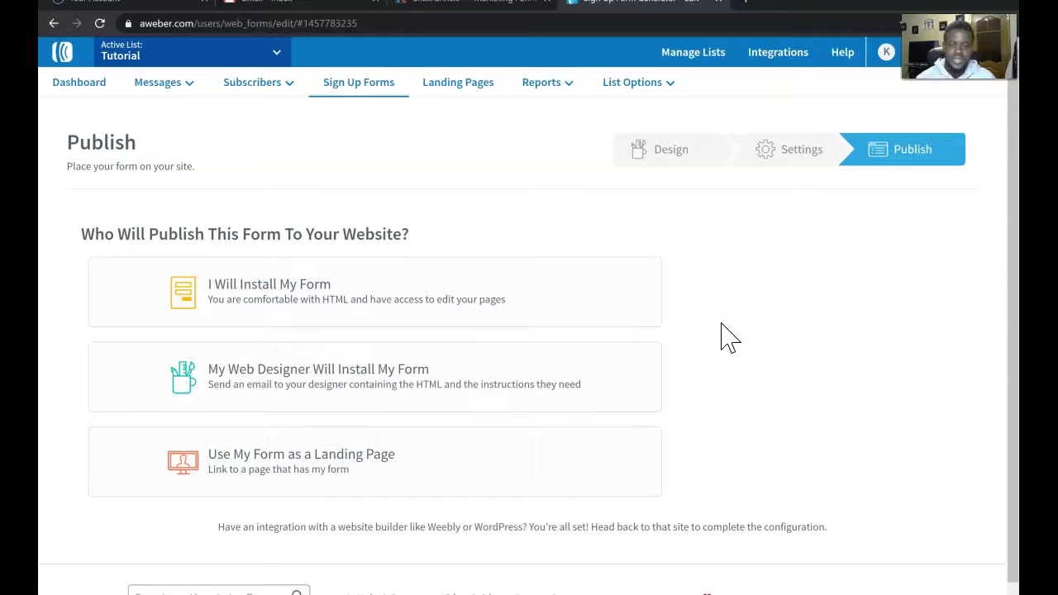
pyautogui.click(436, 205)
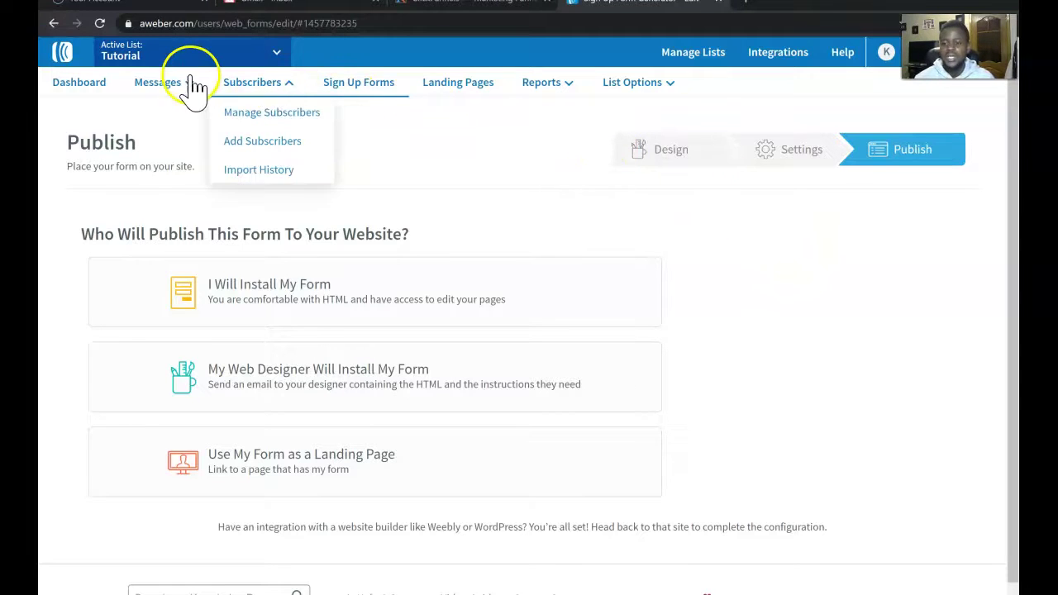
# Open the Campaigns page among the message types for the Tutorial list.
pyautogui.moveTo(161, 82)
pyautogui.click(168, 200)
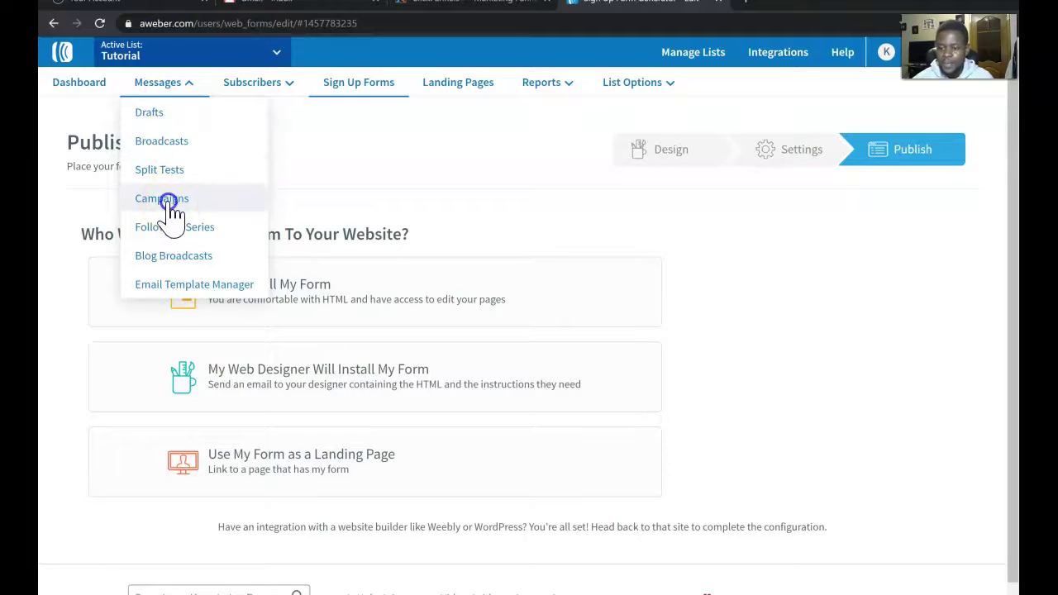